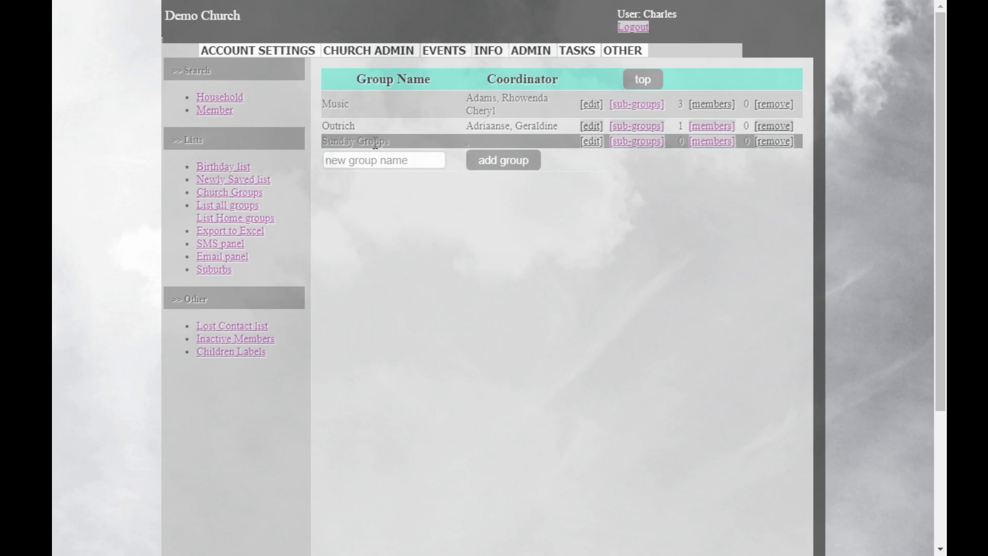
# Add a new top-level church group named "Home Groups".
pyautogui.moveTo(390, 139); pyautogui.dragTo(321, 140)
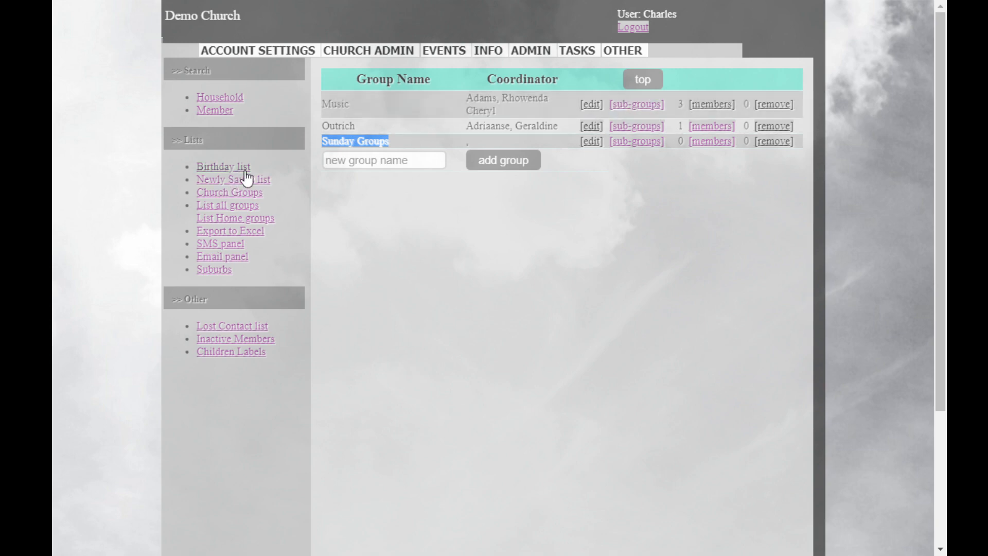
pyautogui.click(340, 161)
pyautogui.write('Home ')
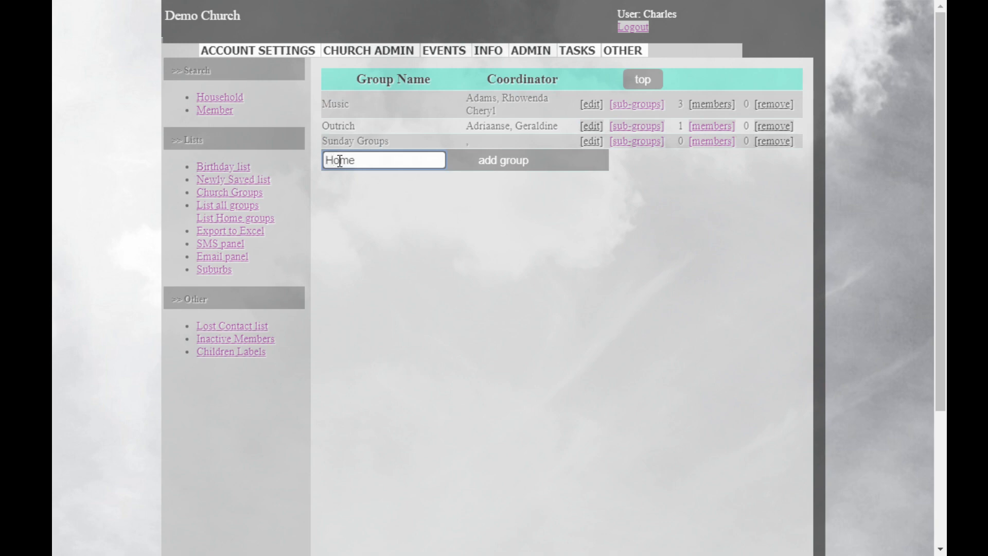
pyautogui.write('Groups')
pyautogui.click(497, 168)
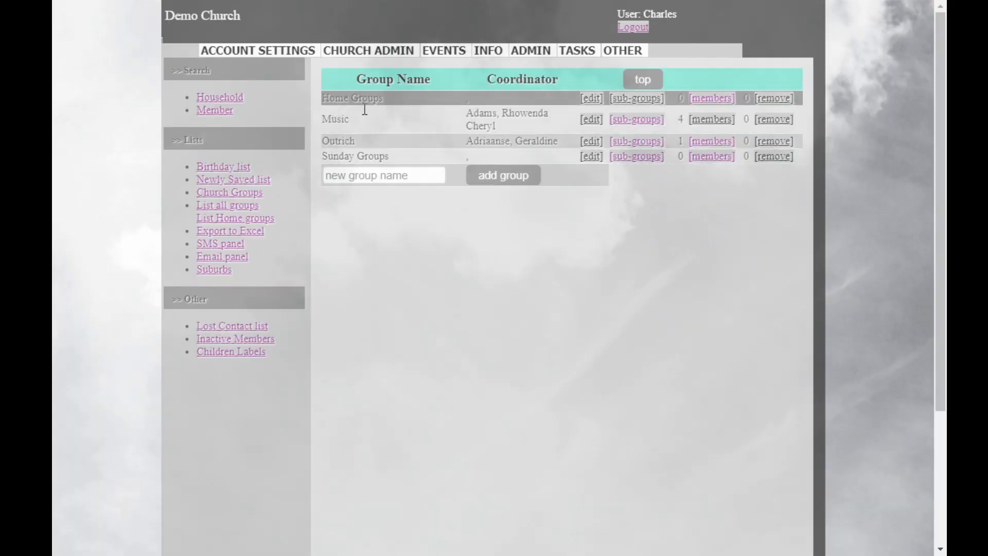
# Edit the Home Groups record, look up the coordinator by surname, assign the second matching member as leader and save.
pyautogui.click(592, 98)
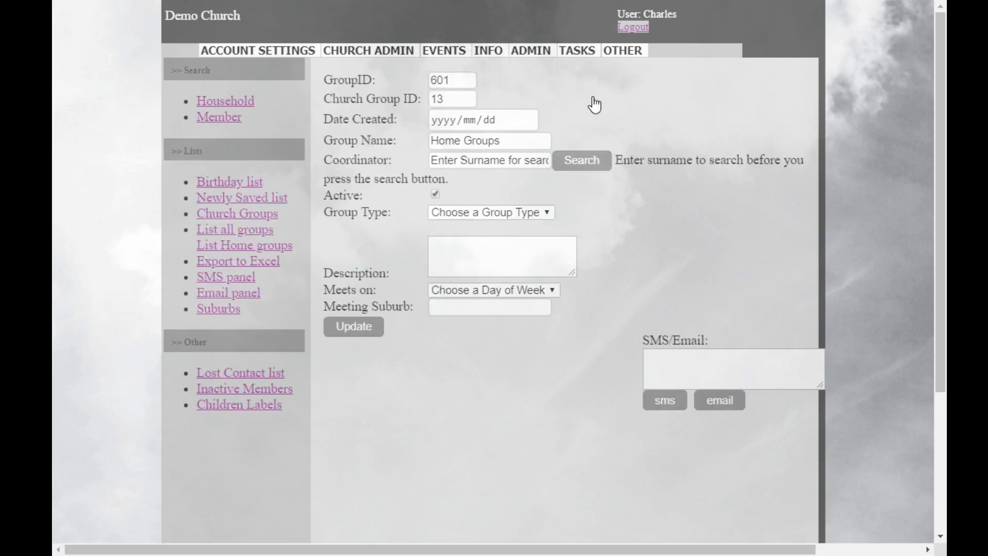
pyautogui.click(460, 161)
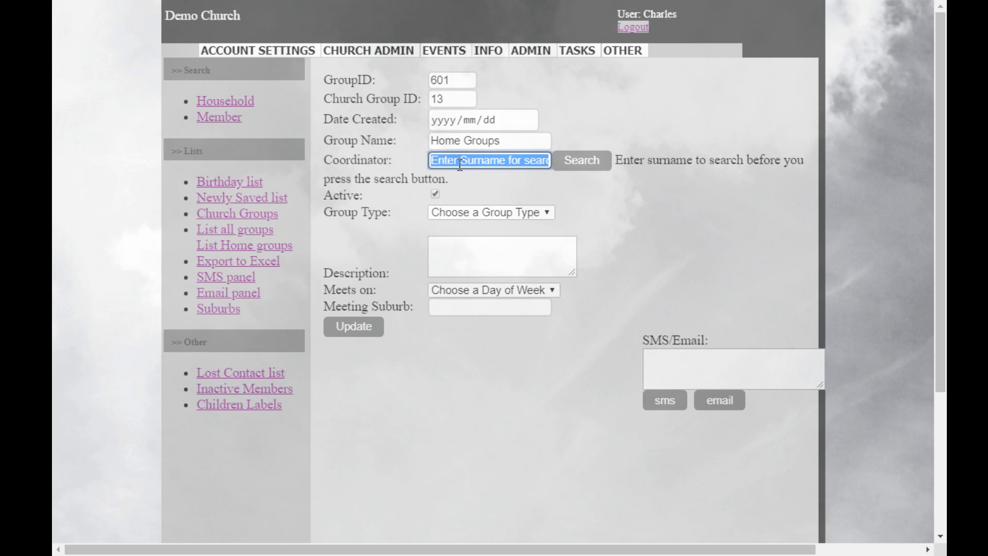
pyautogui.write('Nu')
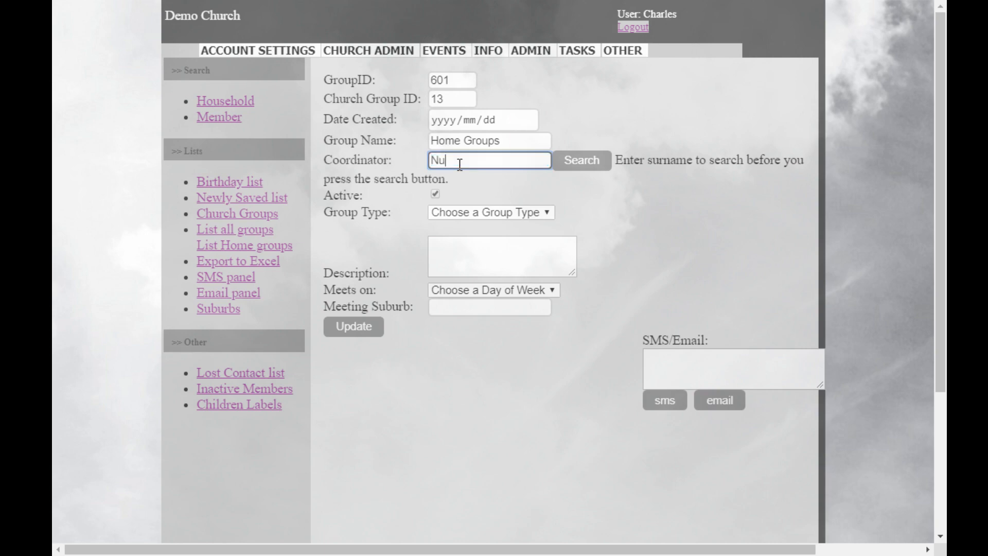
pyautogui.write('ku')
pyautogui.click(584, 159)
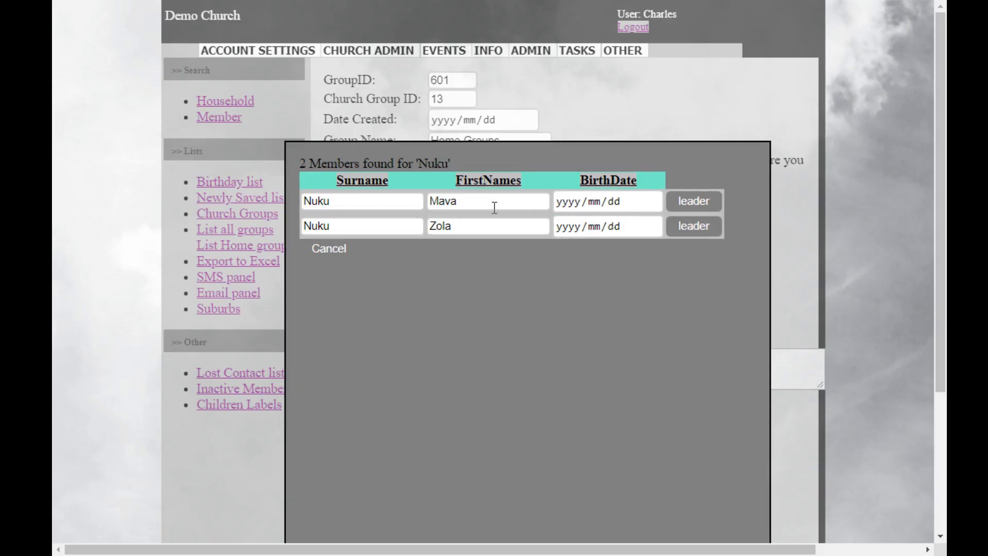
pyautogui.click(704, 229)
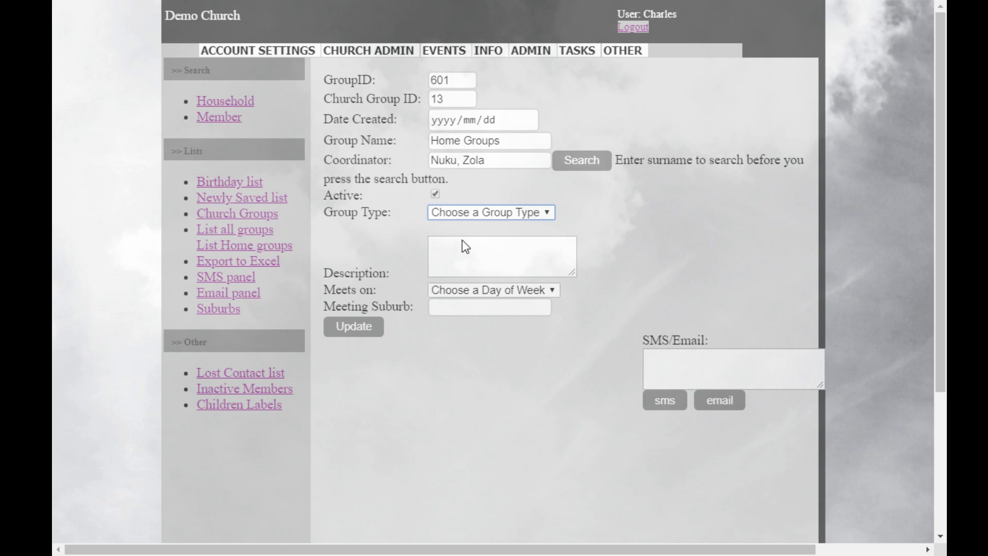
pyautogui.click(677, 234)
pyautogui.click(357, 332)
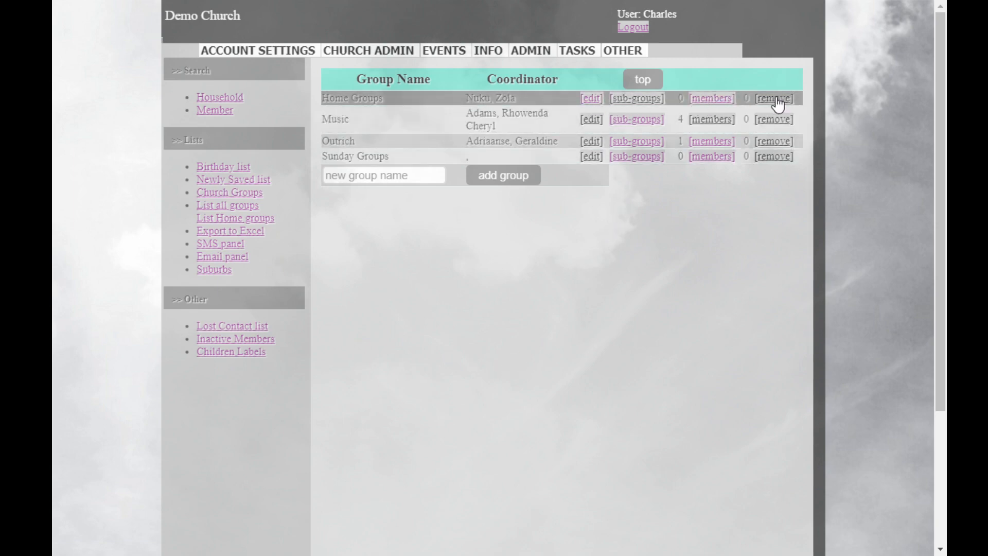
# Under Home Groups, add a sub-group named with the coordinator's full name followed by "Home Group".
pyautogui.click(638, 99)
pyautogui.click(342, 102)
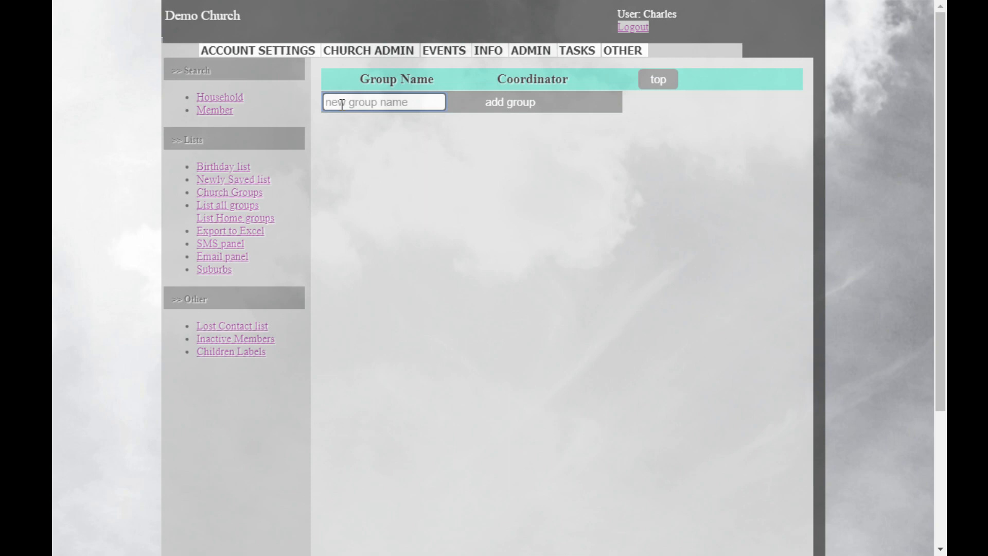
pyautogui.click(502, 104)
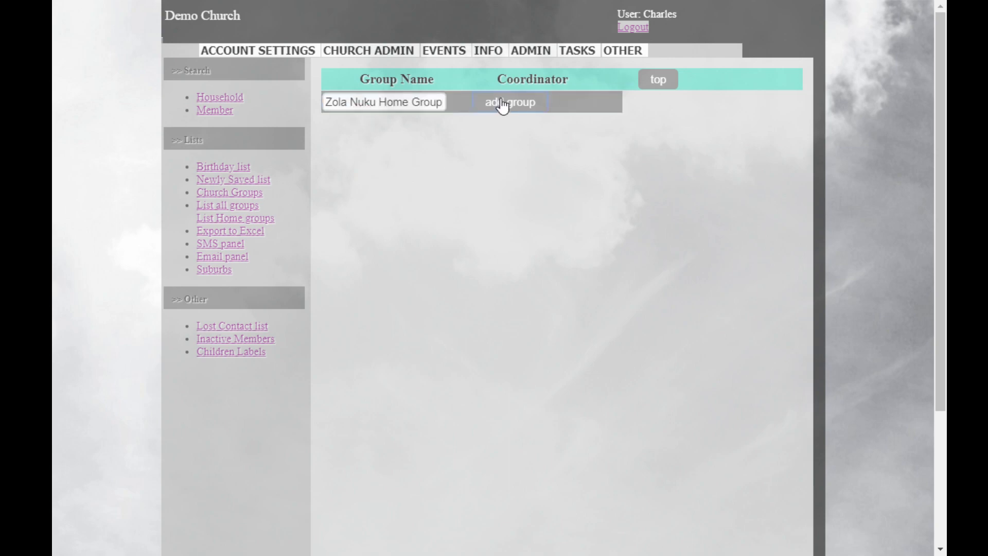
# Add a second sub-group under Home Groups, using another leader's full name as its group name.
pyautogui.click(376, 118)
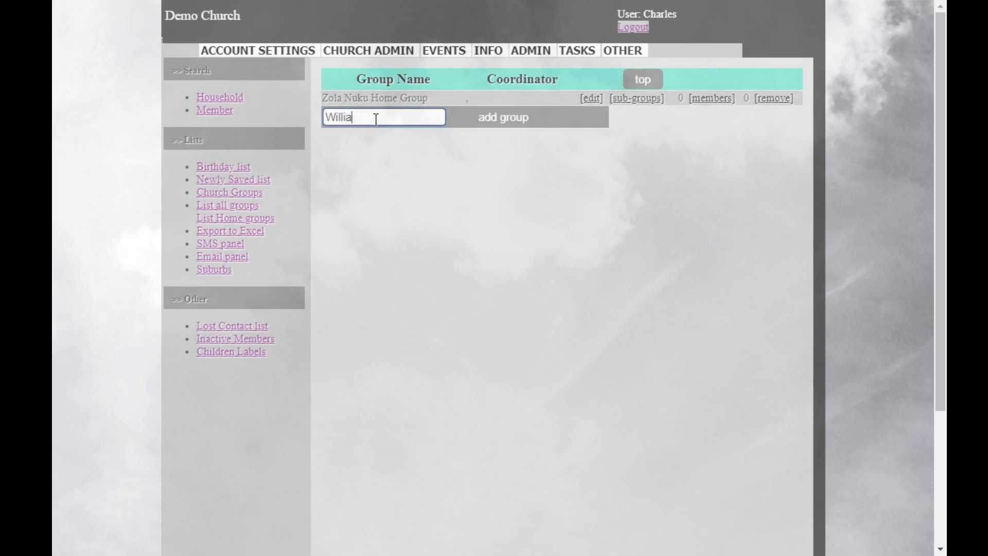
pyautogui.click(377, 118)
pyautogui.write('ker')
pyautogui.click(504, 128)
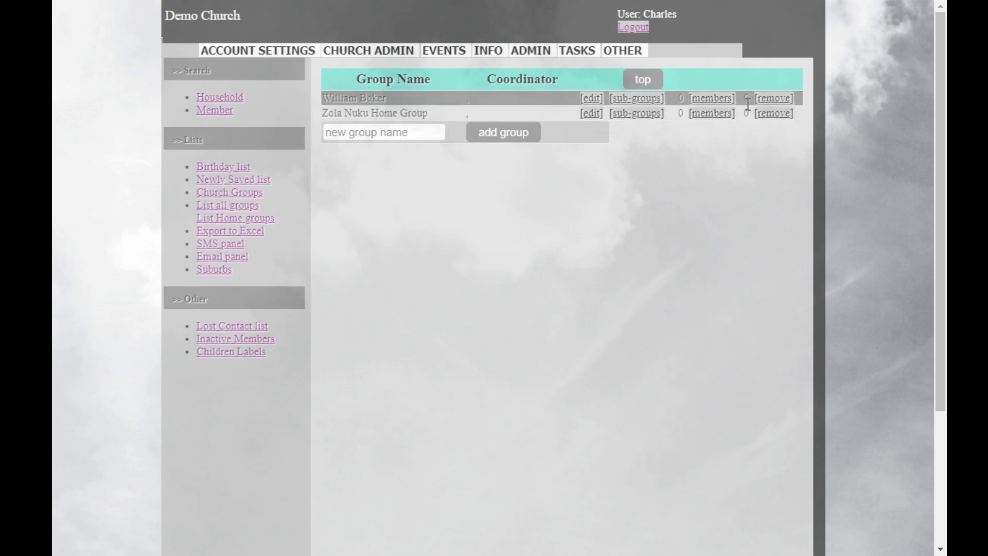
# Edit the first sub-group listed under Home Groups and assign its coordinator by searching the surname and choosing the first match.
pyautogui.click(653, 86)
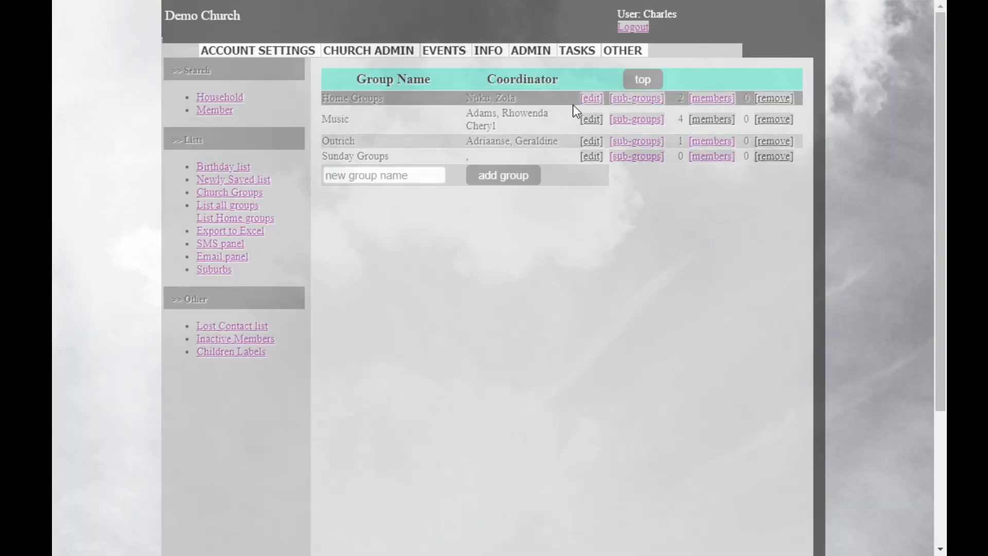
pyautogui.click(638, 103)
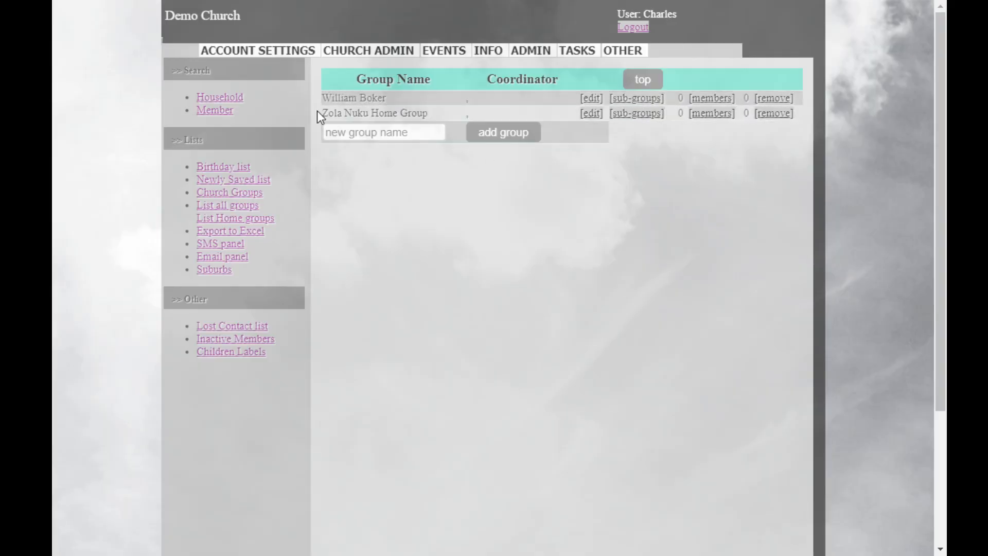
pyautogui.click(592, 98)
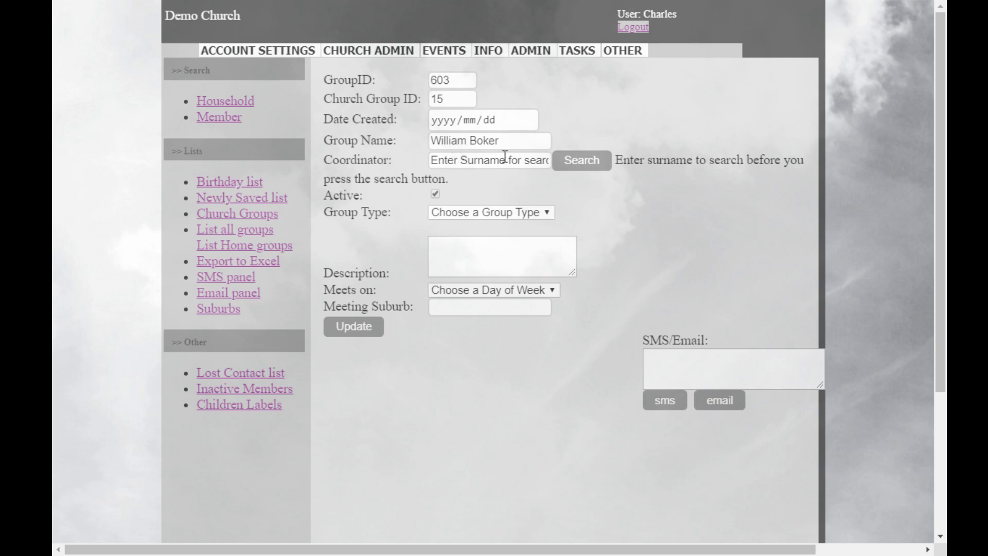
pyautogui.click(462, 160)
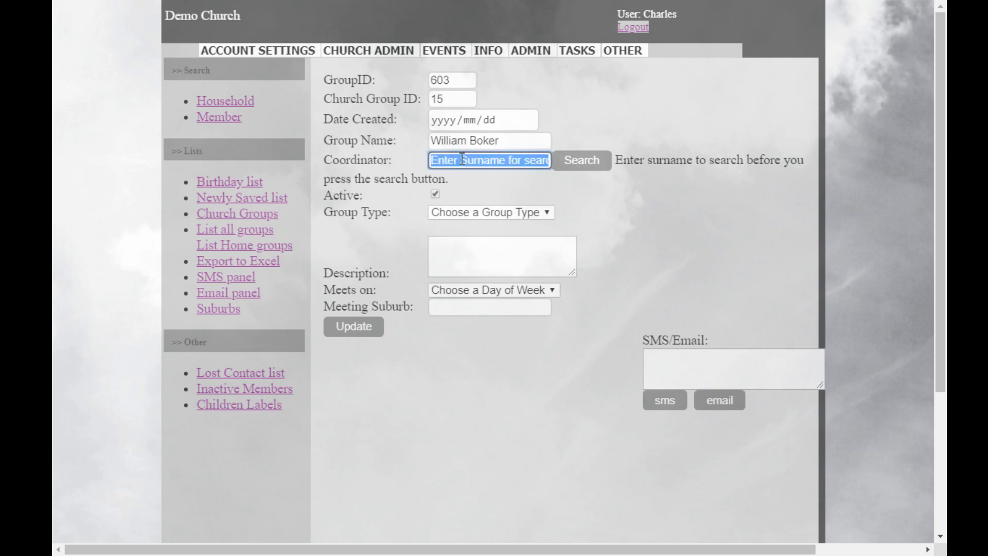
pyautogui.write('b')
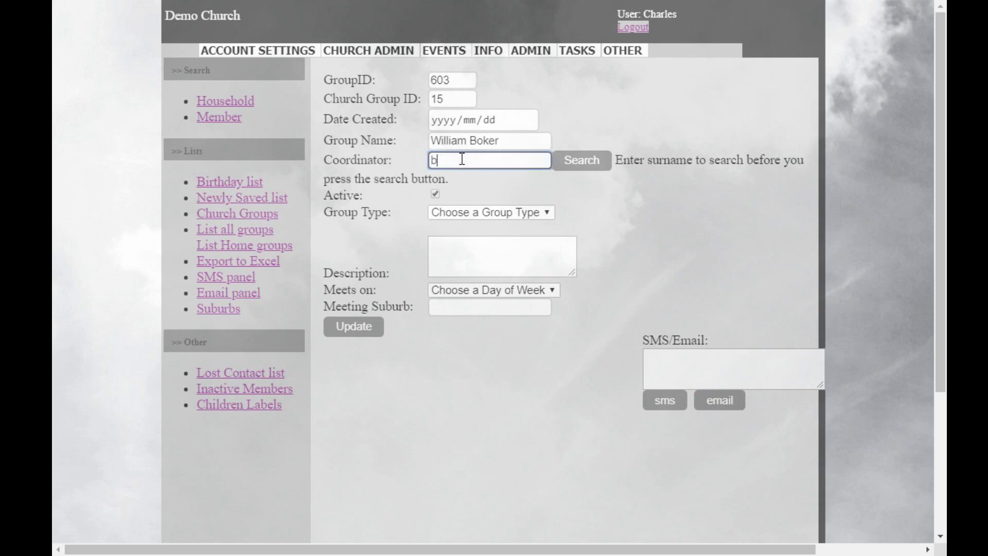
pyautogui.write('owker')
pyautogui.click(590, 169)
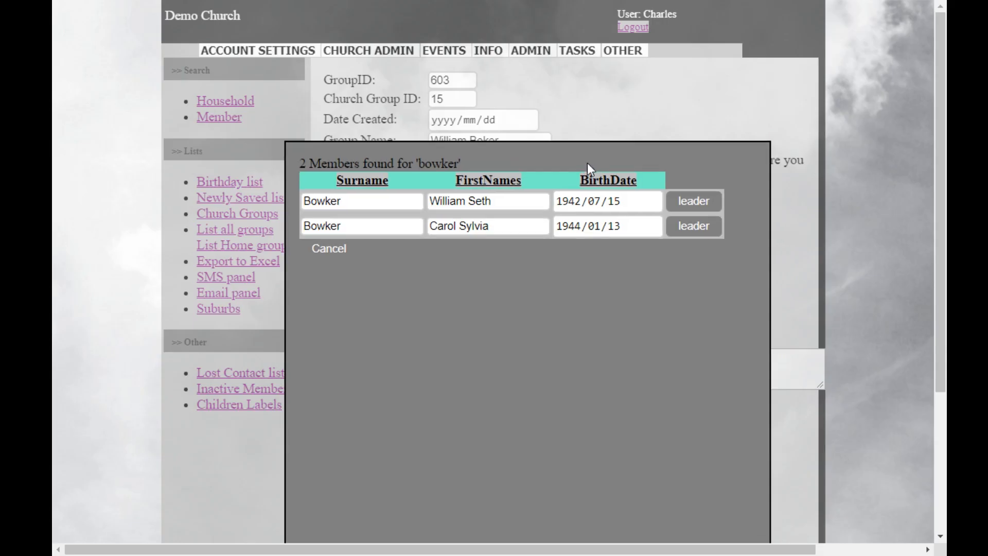
pyautogui.click(706, 207)
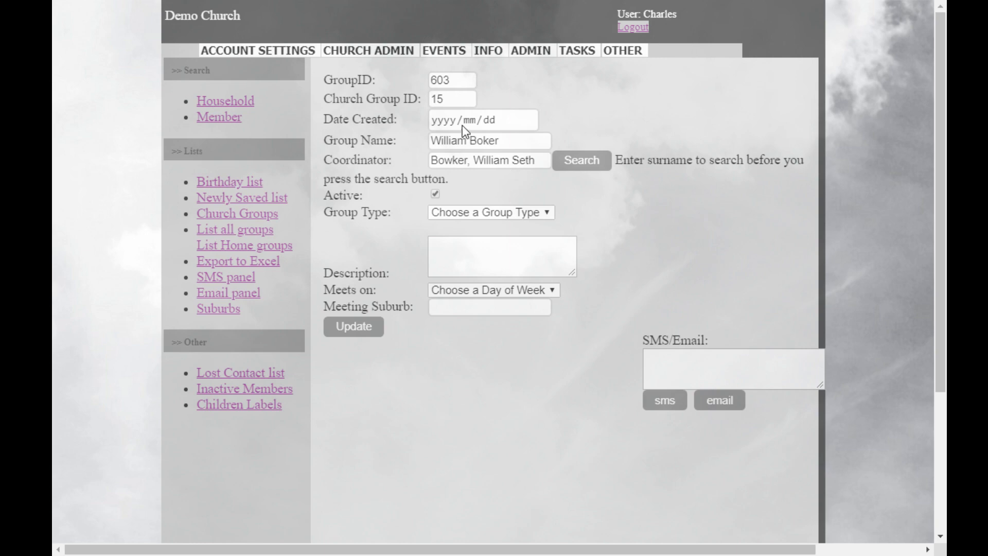
# Correct the surname's spelling in the group name and set the group type to Home Group.
pyautogui.click(483, 143)
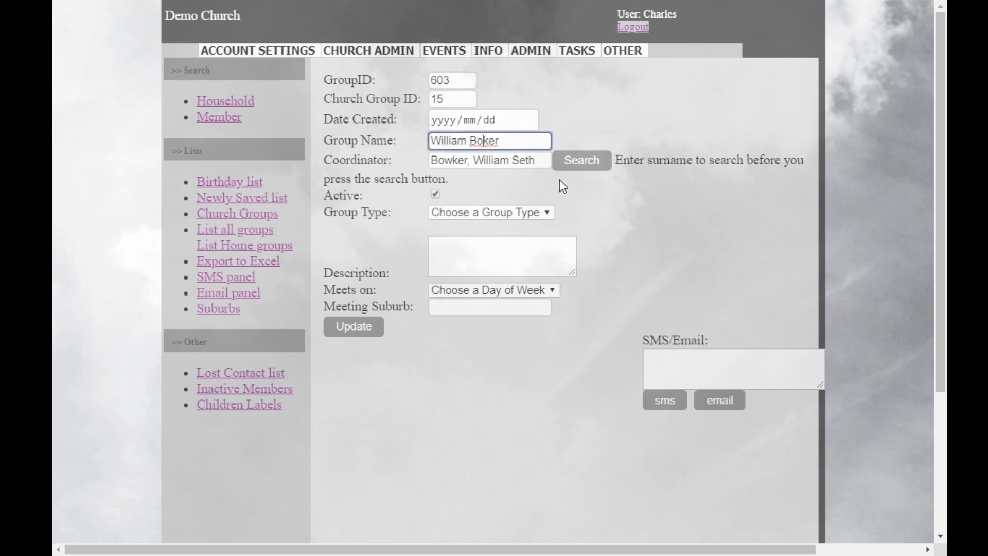
pyautogui.write('w')
pyautogui.click(544, 211)
pyautogui.click(468, 248)
# Enter "Comment" as the description, set the meeting to Wednesday in Reigerpark and save the sub-group.
pyautogui.click(469, 250)
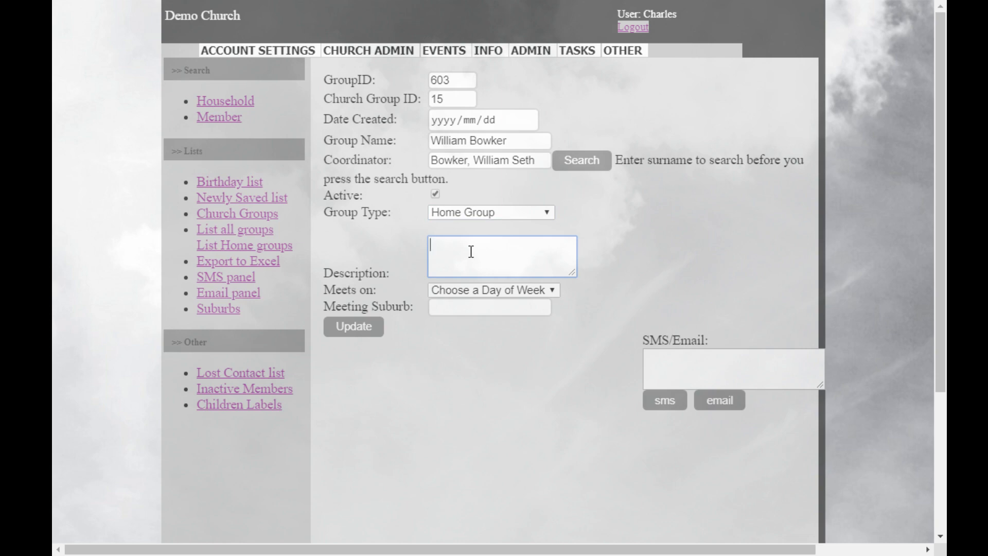
pyautogui.write('Comment')
pyautogui.click(482, 287)
pyautogui.click(461, 363)
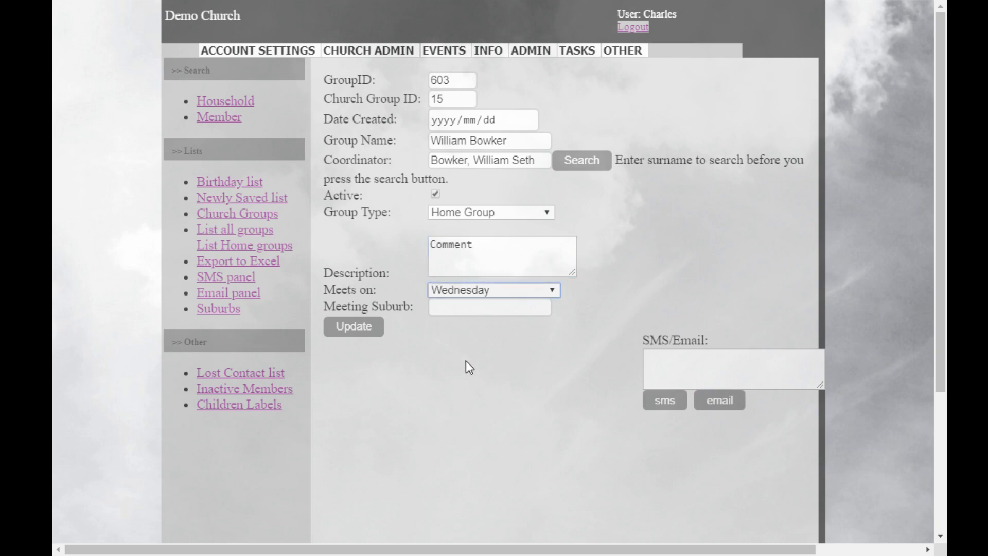
pyautogui.click(459, 310)
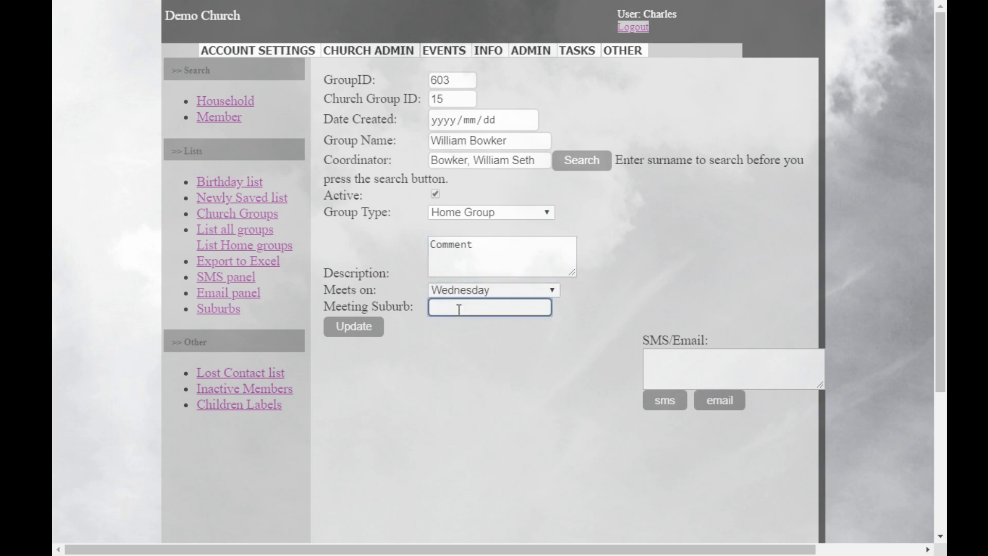
pyautogui.write('Reigerpark')
pyautogui.click(419, 363)
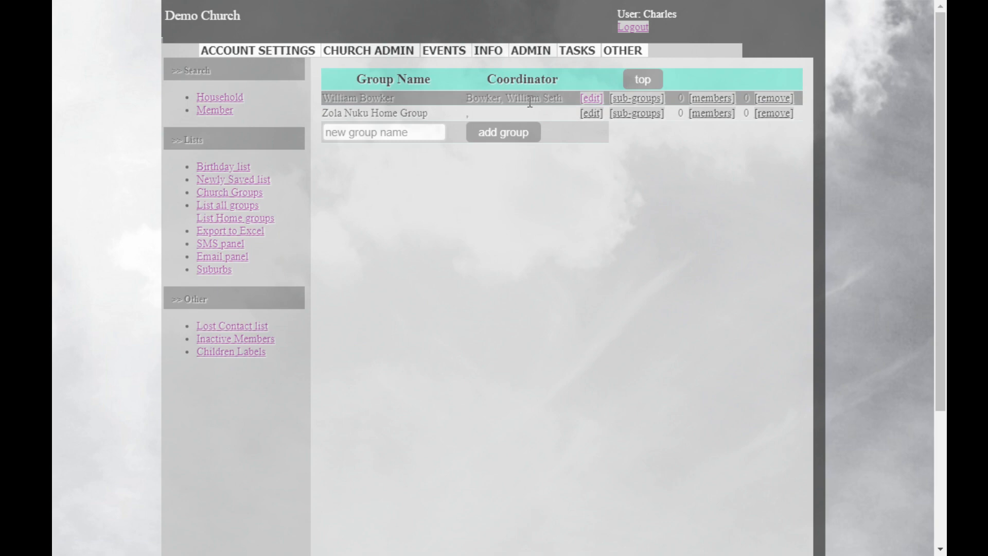
# Edit the second sub-group in the list and assign the member it is named after as coordinator through a surname search.
pyautogui.click(592, 114)
pyautogui.click(465, 163)
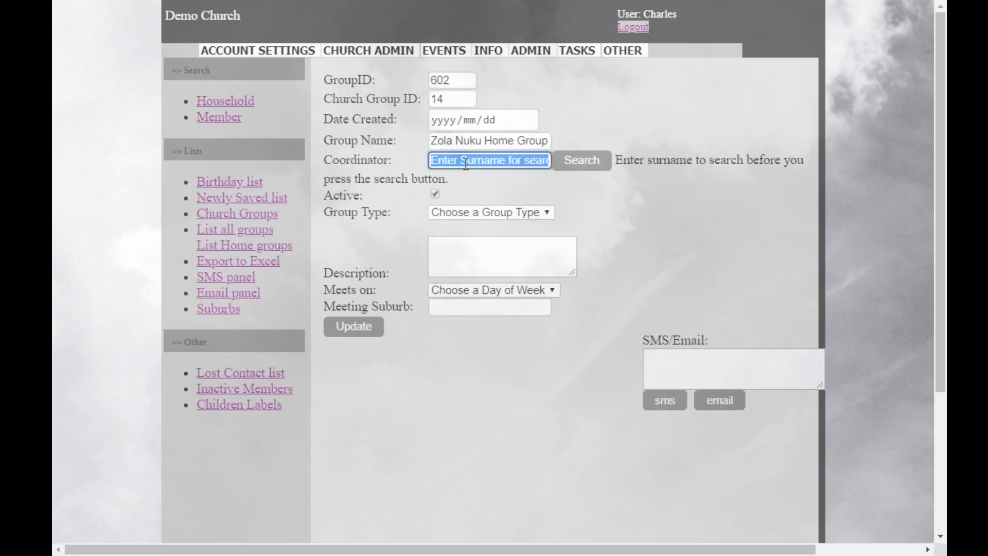
pyautogui.write('Nuku')
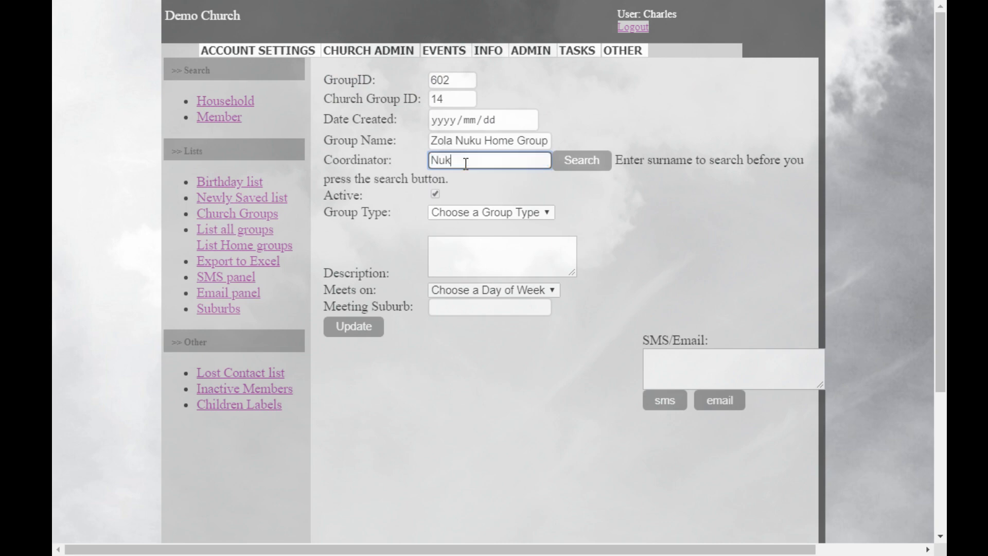
pyautogui.click(596, 161)
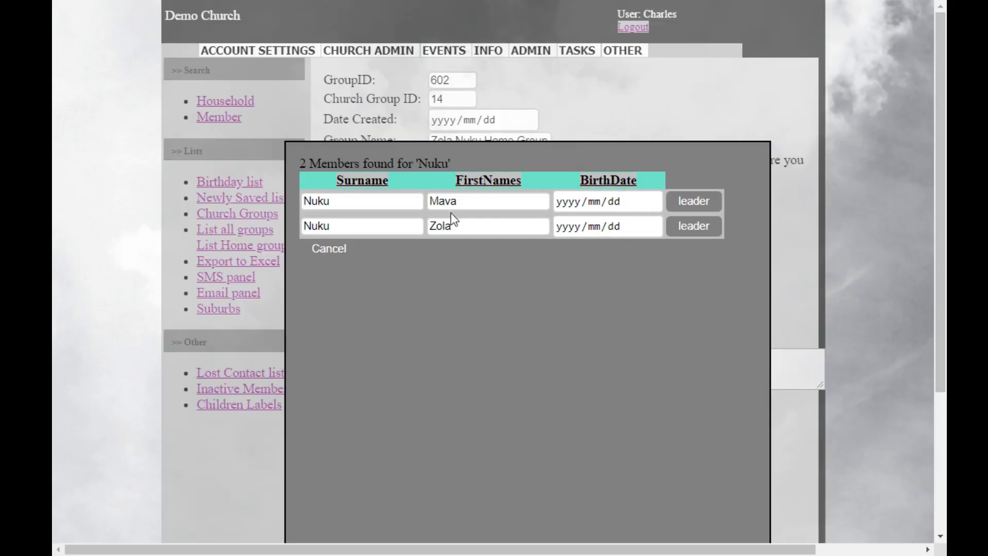
pyautogui.click(694, 226)
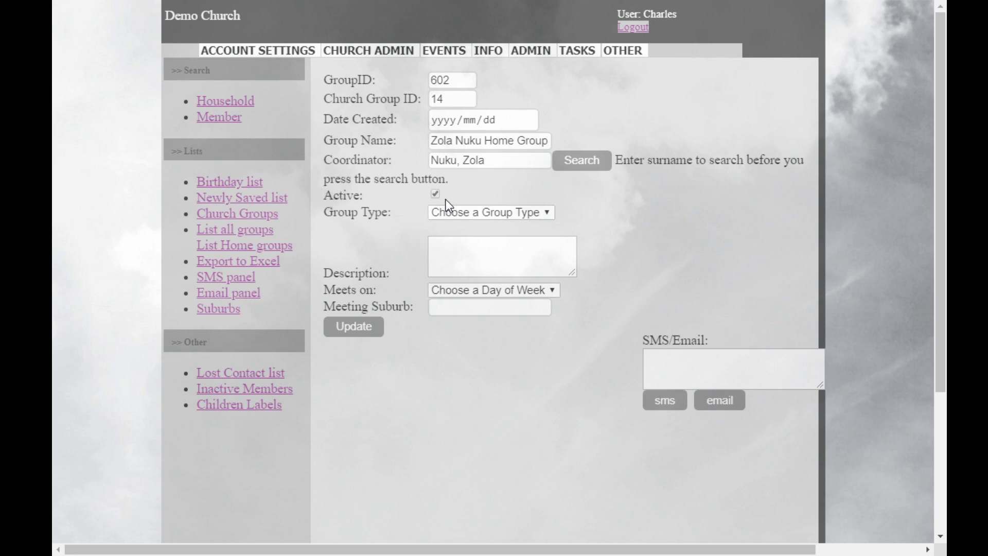
# Set this sub-group's type to Home Group and enter "Comment" as its description.
pyautogui.click(542, 212)
pyautogui.press('Down')
pyautogui.click(476, 256)
pyautogui.write('ment')
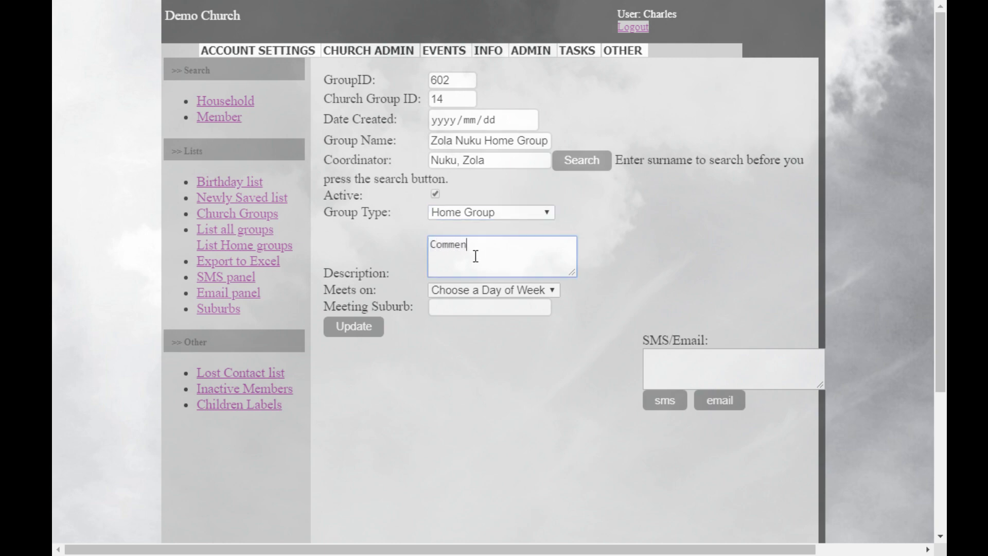
# Set the meeting day to Thursday and the meeting suburb to "At the Church", and save the sub-group.
pyautogui.click(540, 289)
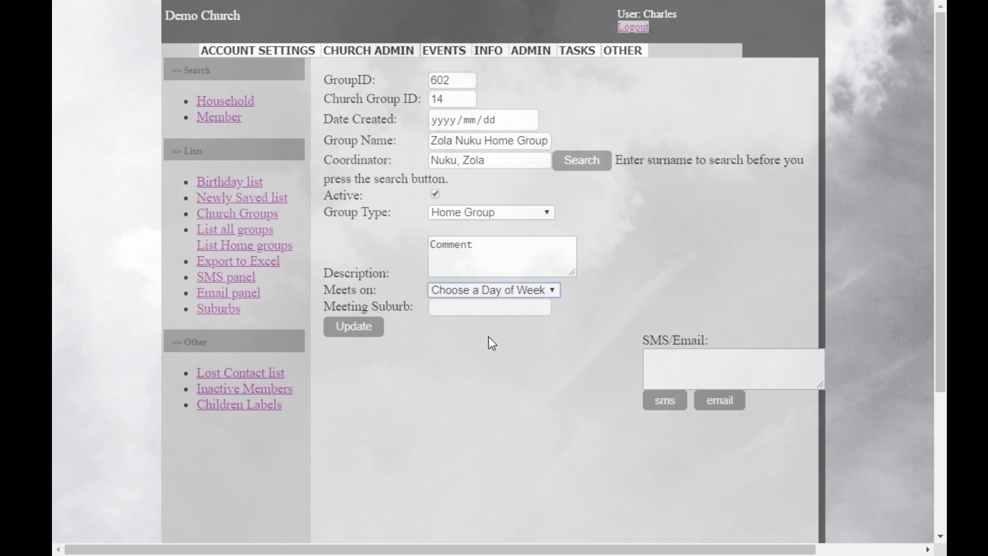
pyautogui.click(474, 375)
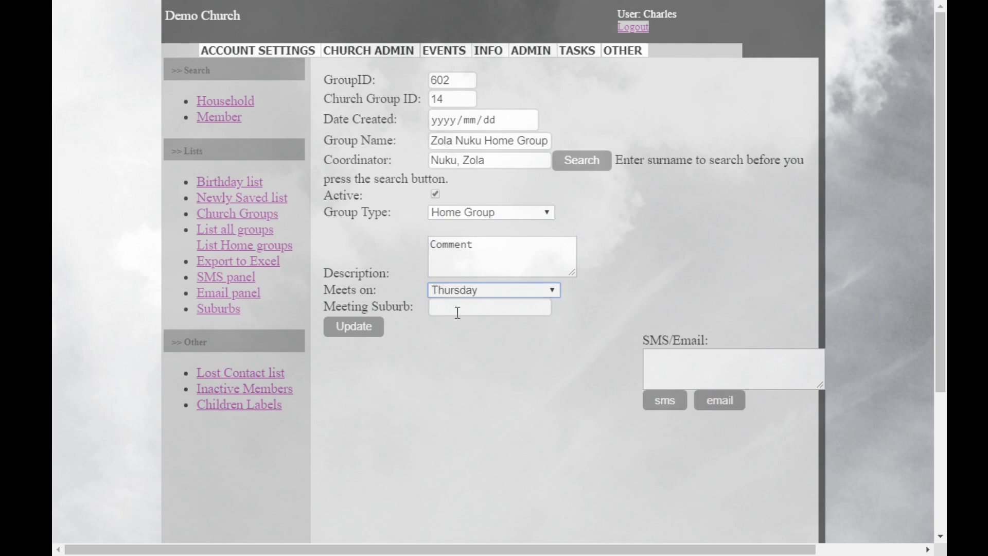
pyautogui.click(448, 306)
pyautogui.write('At')
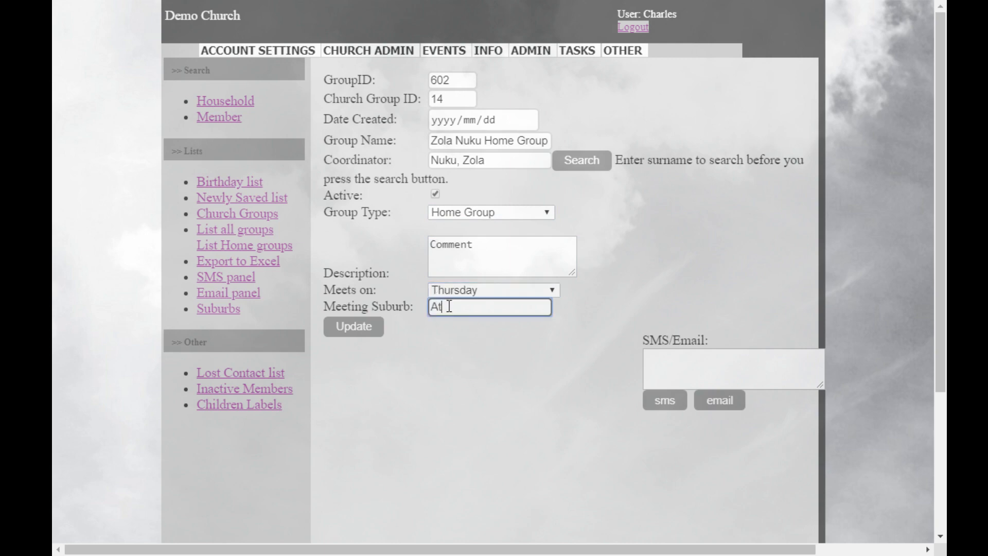
pyautogui.write(' the Church')
pyautogui.click(356, 329)
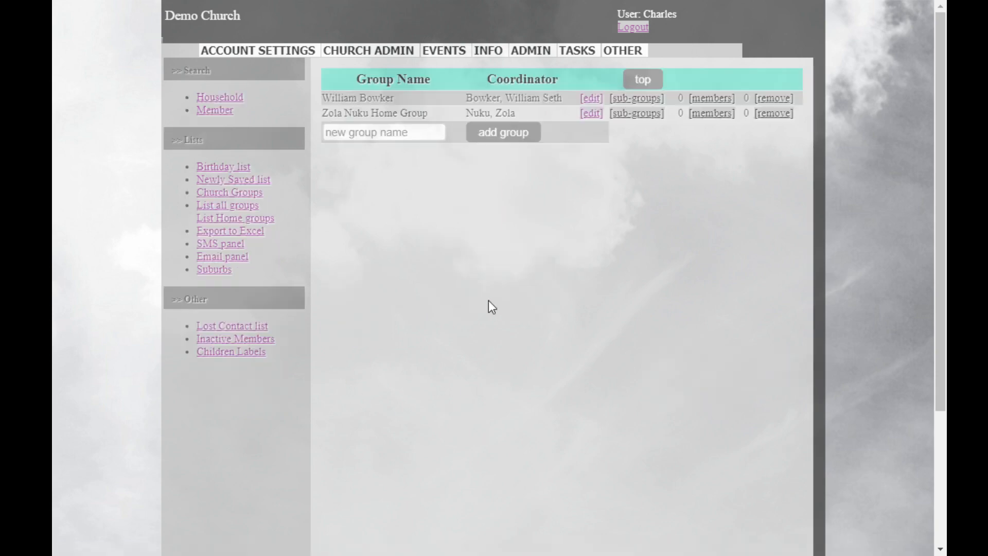
# Open the first Home Groups sub-group for editing, enter "Hi all" as its SMS/Email message and update the group.
pyautogui.click(592, 99)
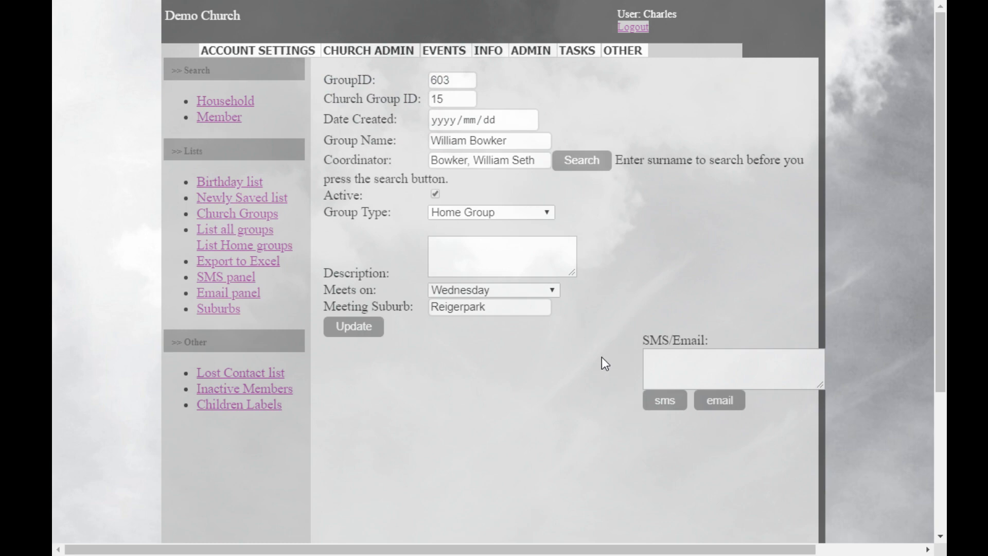
pyautogui.click(665, 355)
pyautogui.write('Hi all')
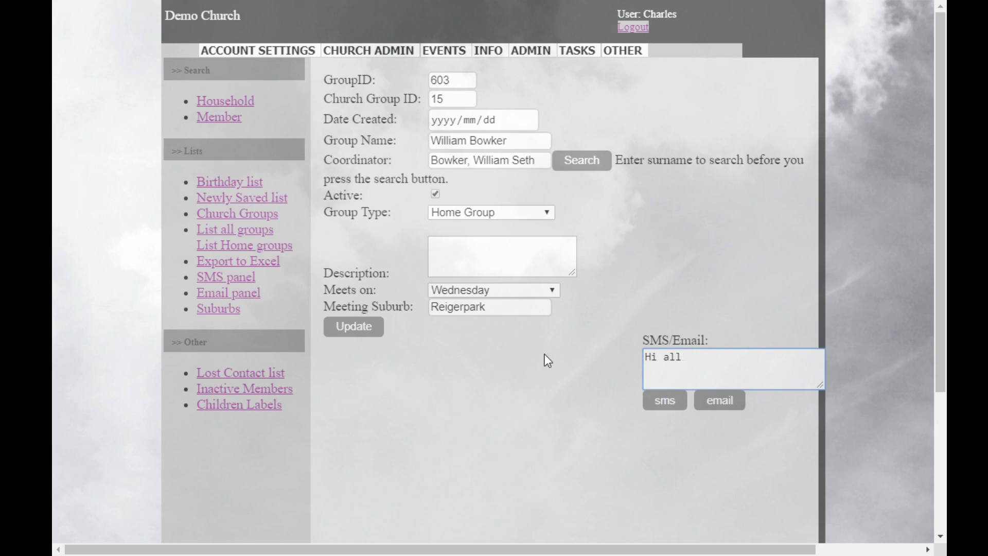
pyautogui.click(359, 330)
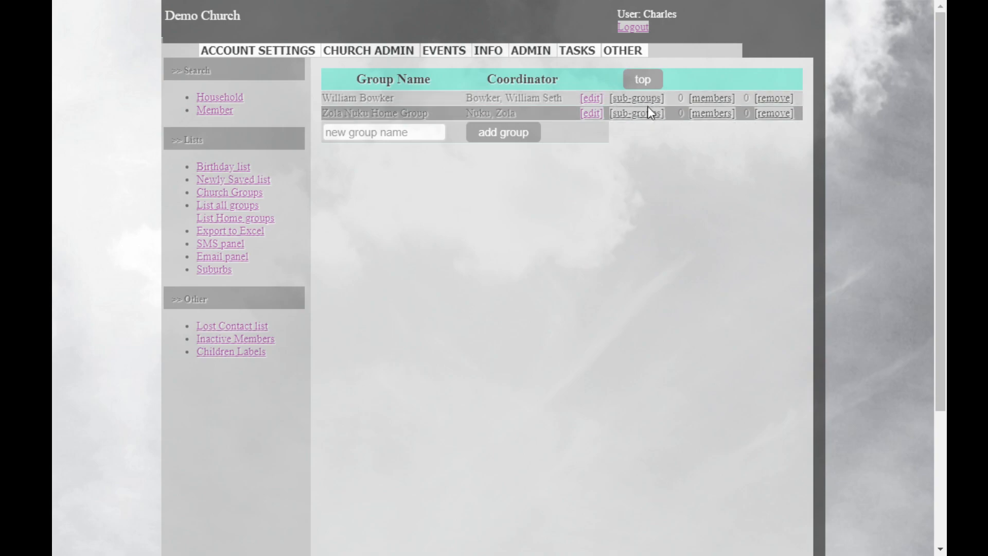
# Open the member list of the first sub-group under Home Groups and add the first match from a partial surname search.
pyautogui.click(643, 81)
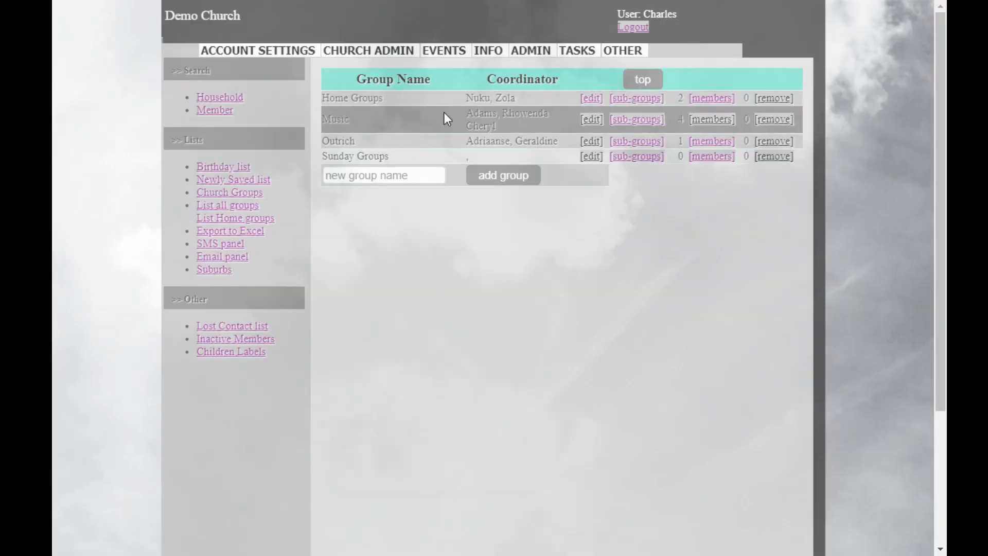
pyautogui.click(653, 102)
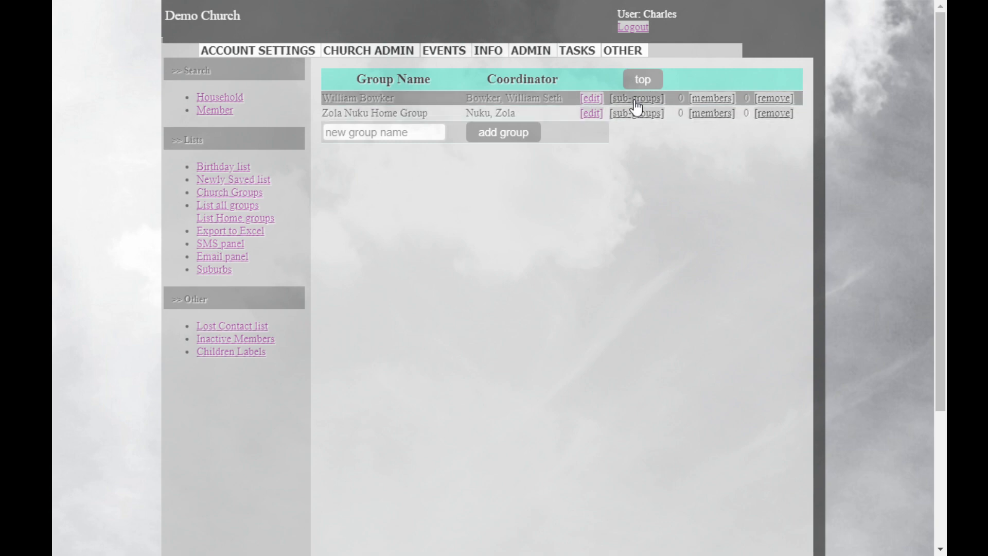
pyautogui.click(713, 99)
pyautogui.click(380, 150)
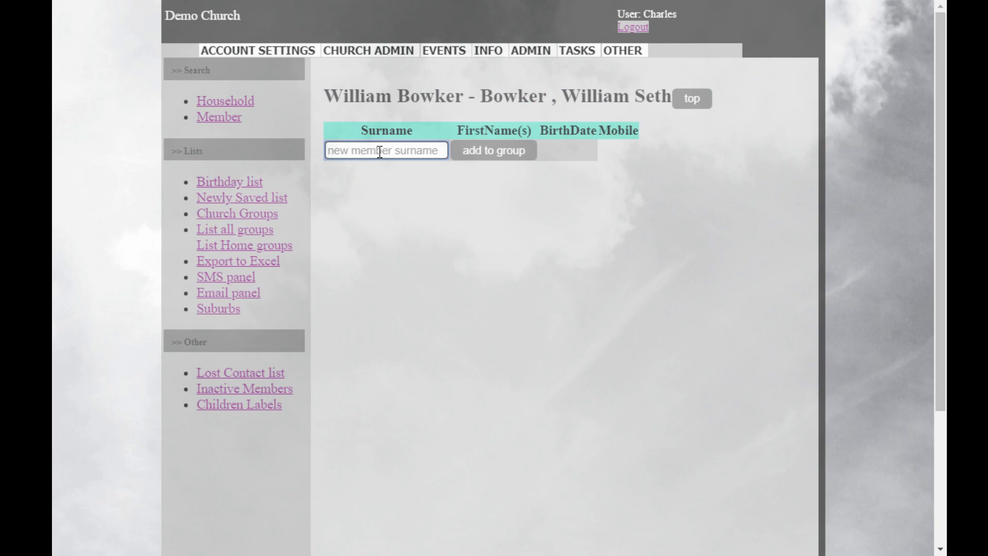
pyautogui.write('bram')
pyautogui.click(483, 159)
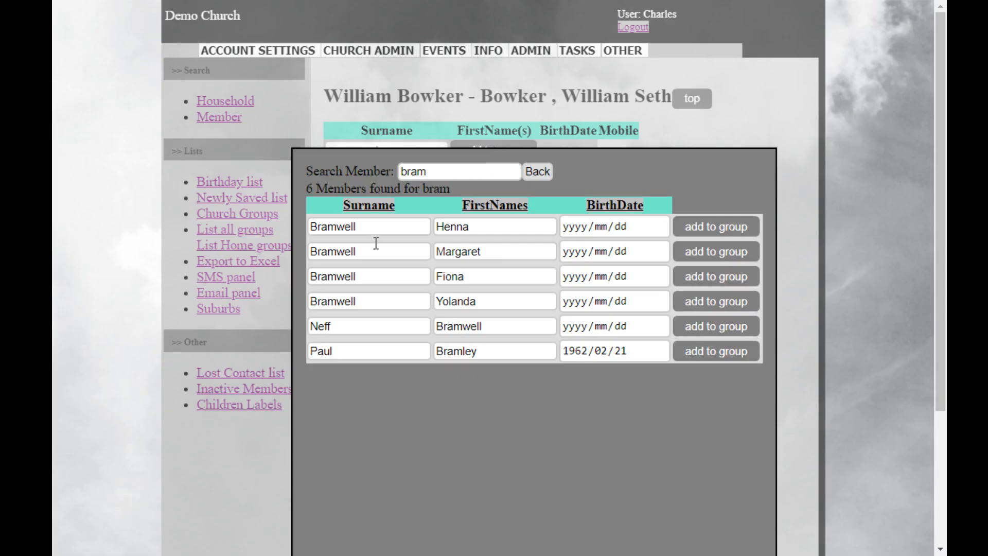
pyautogui.click(710, 228)
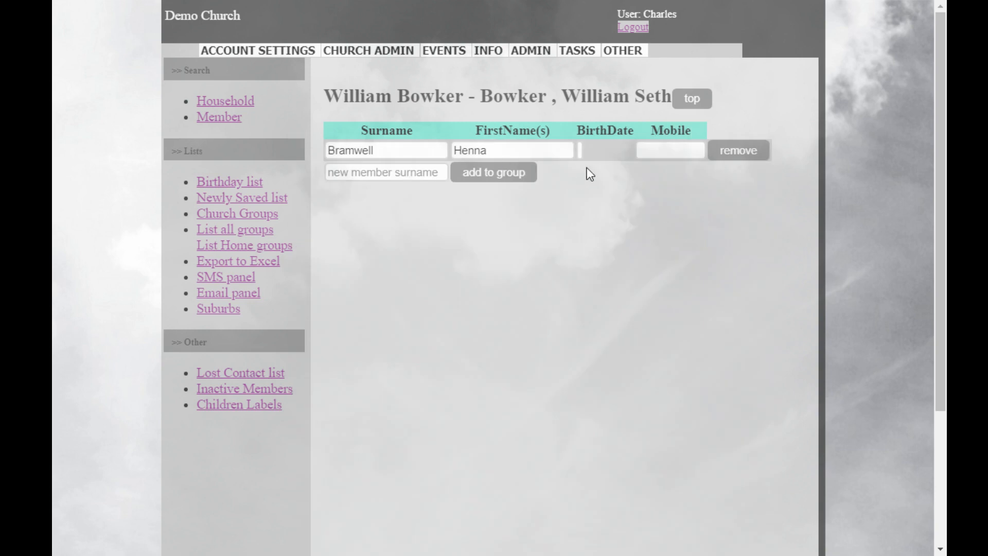
# Repeat the same partial surname search and add the second listed match to this sub-group.
pyautogui.click(347, 179)
pyautogui.write('bram')
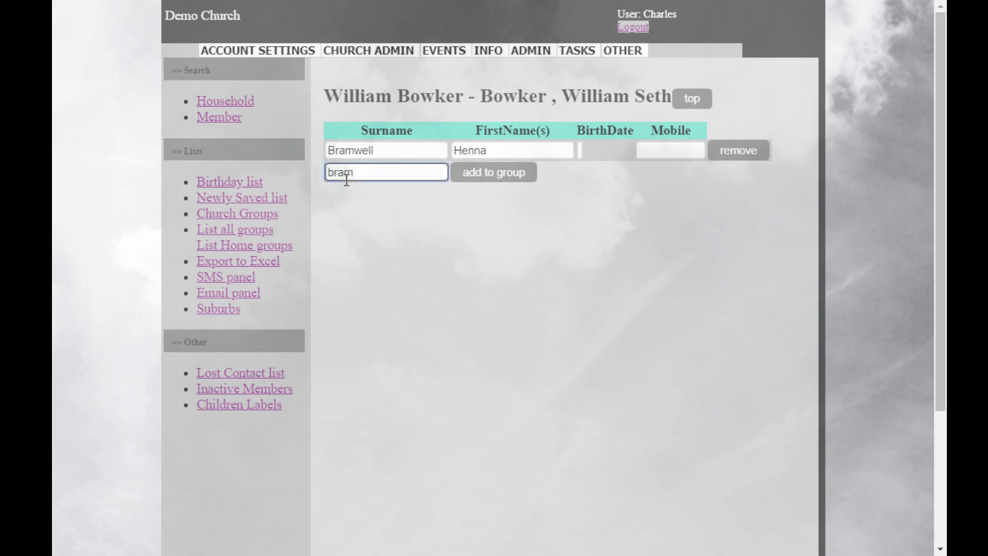
pyautogui.click(495, 174)
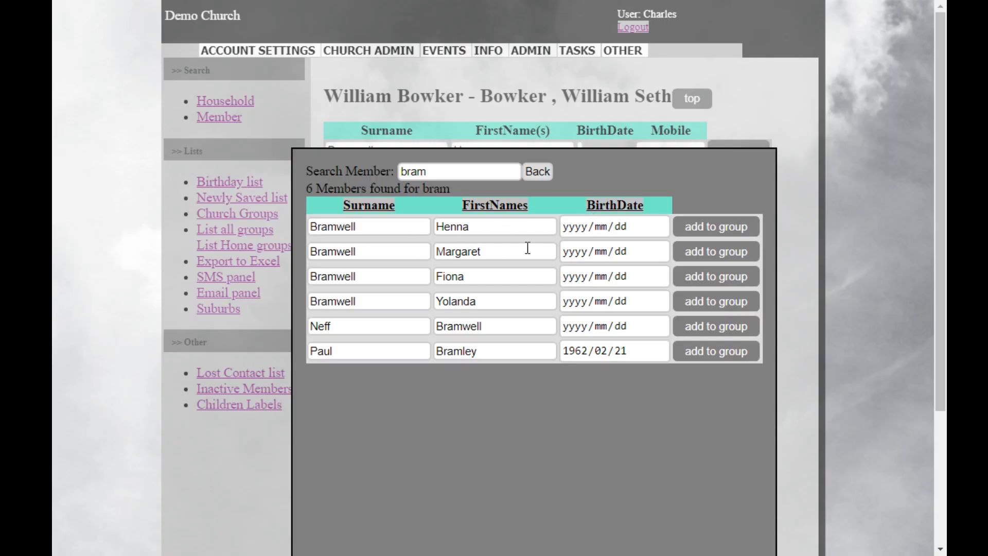
pyautogui.click(710, 257)
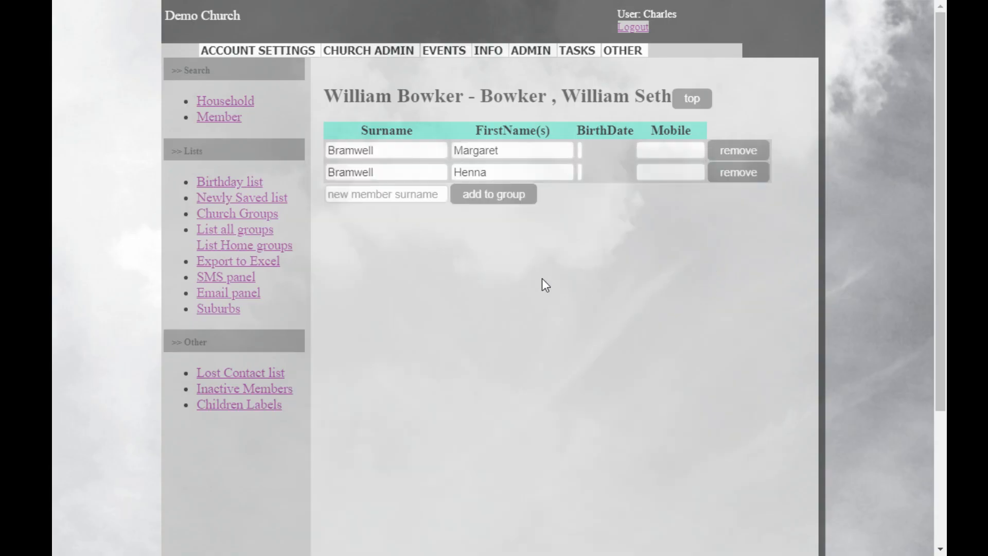
# Return to the top-level groups and check the sub-group and member counts of Home Groups and its sub-groups.
pyautogui.click(692, 100)
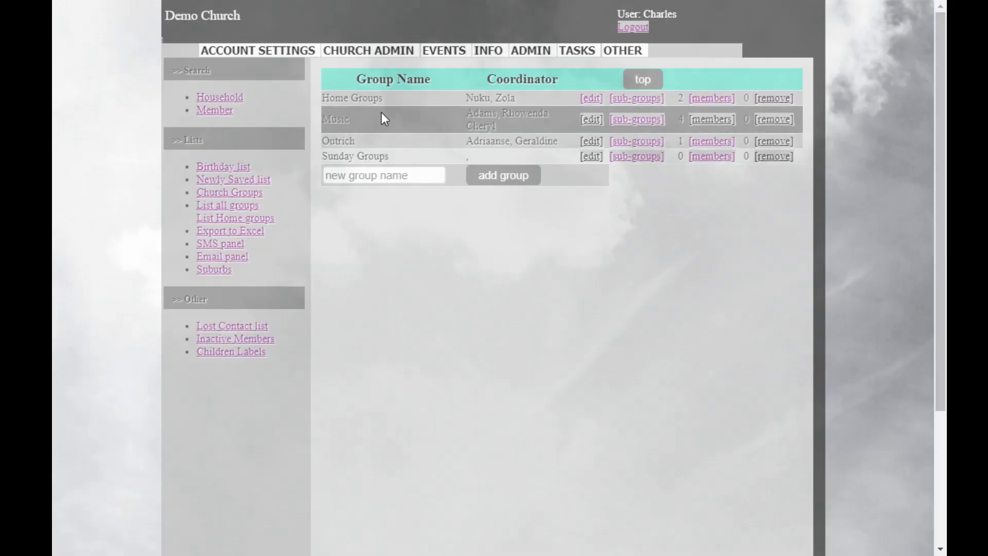
pyautogui.click(638, 99)
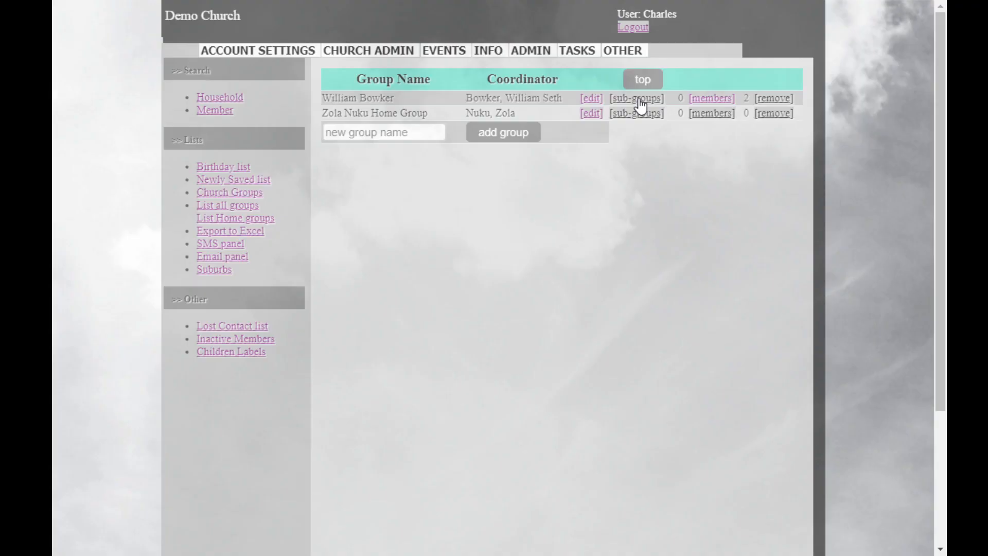
pyautogui.click(642, 80)
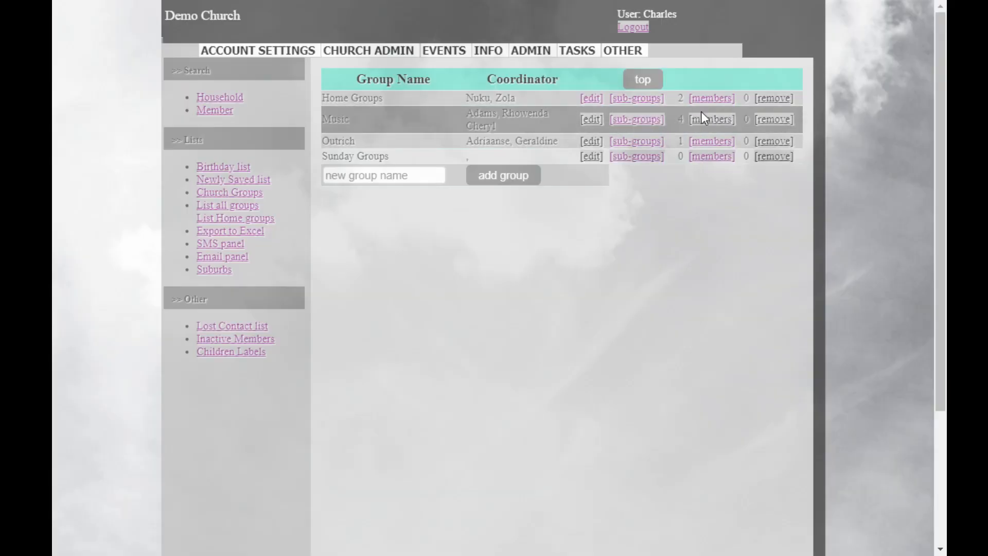
pyautogui.click(639, 100)
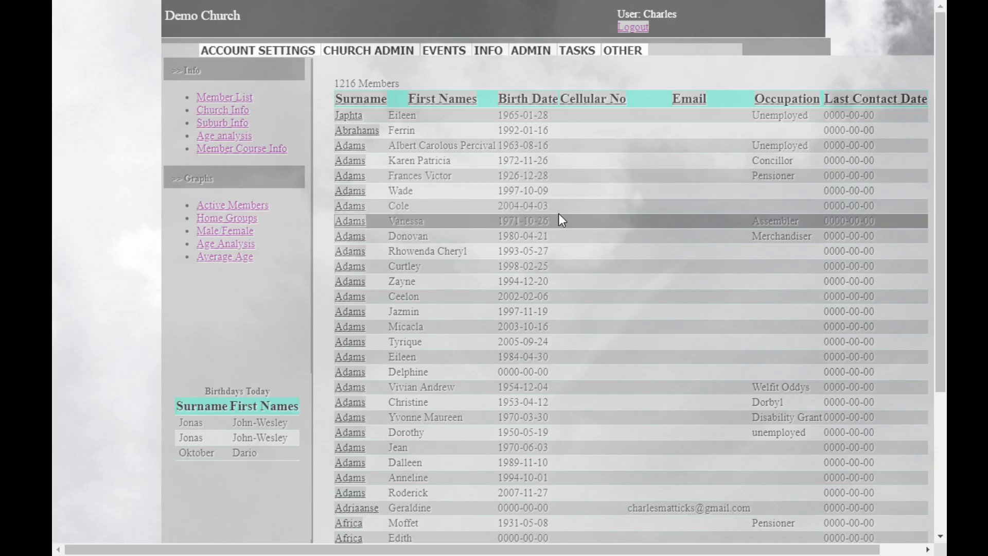
# Show the Church Info overview in the information section.
pyautogui.click(224, 113)
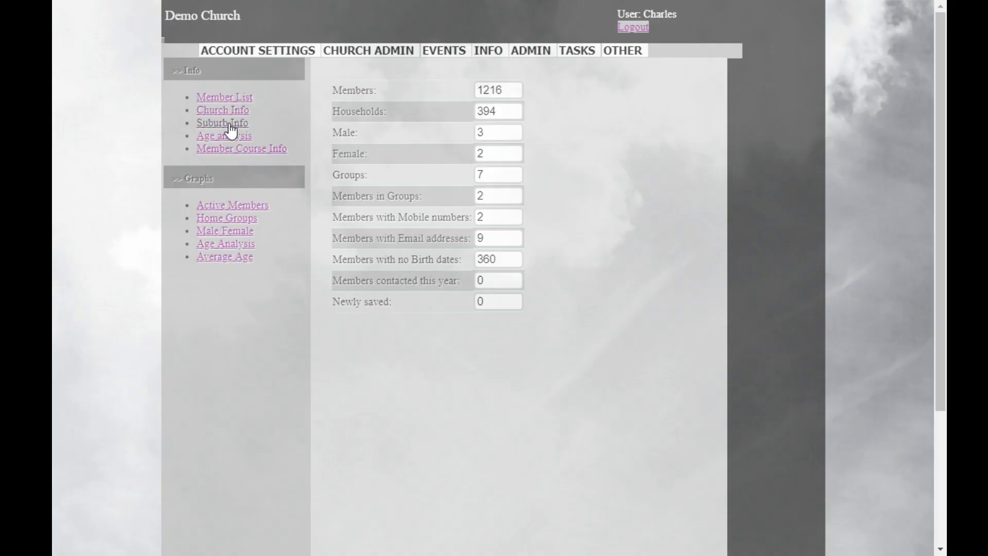